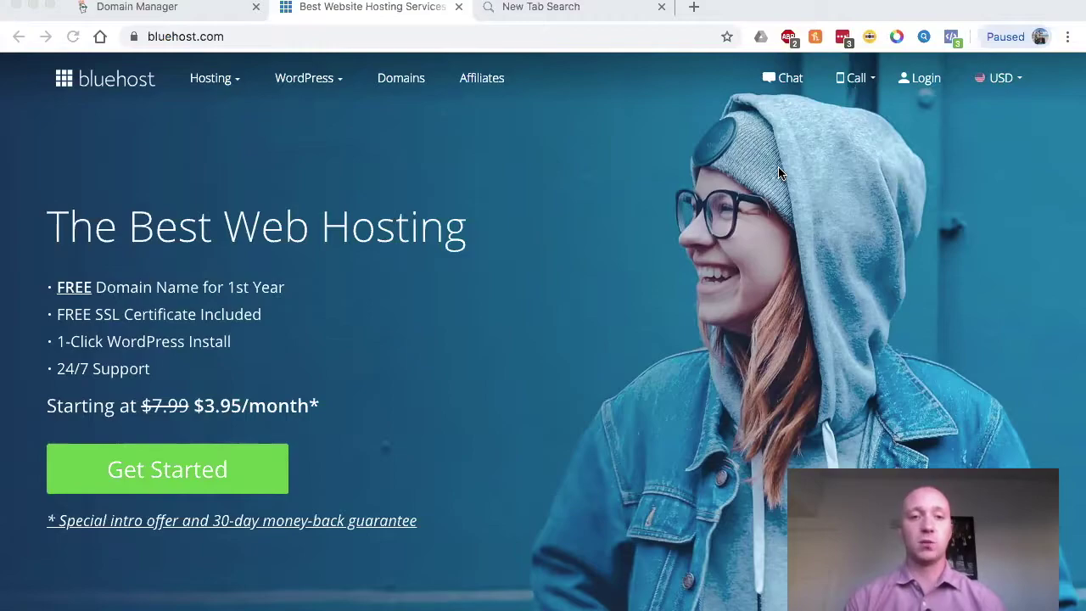
Load cameronsmasterclass.com in the spare browser tab to check what the domain currently shows.
click(568, 12)
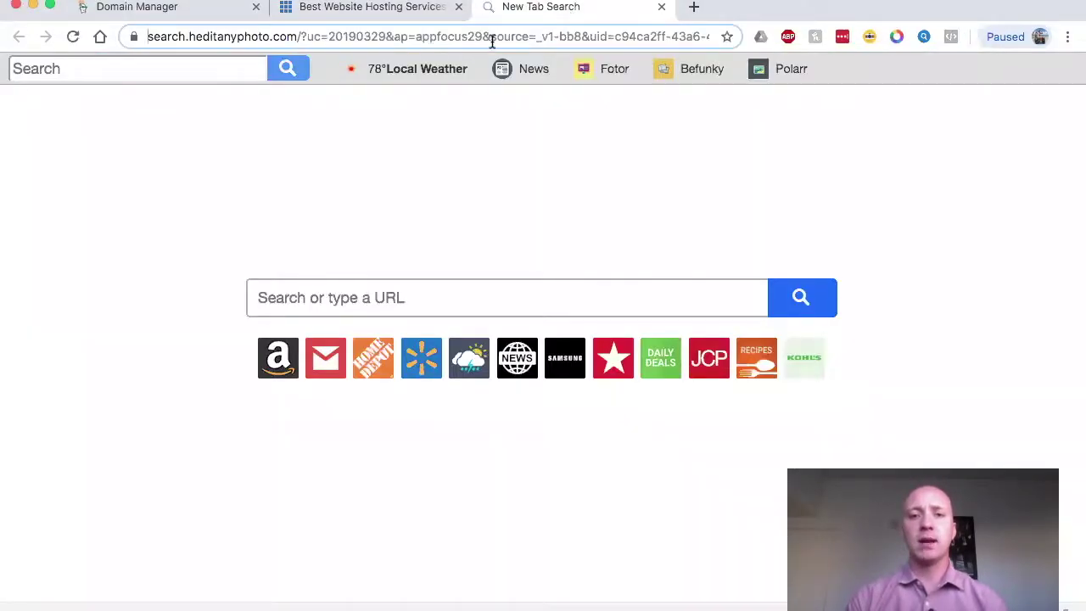
click(492, 39)
double_click(492, 39)
triple_click(492, 39)
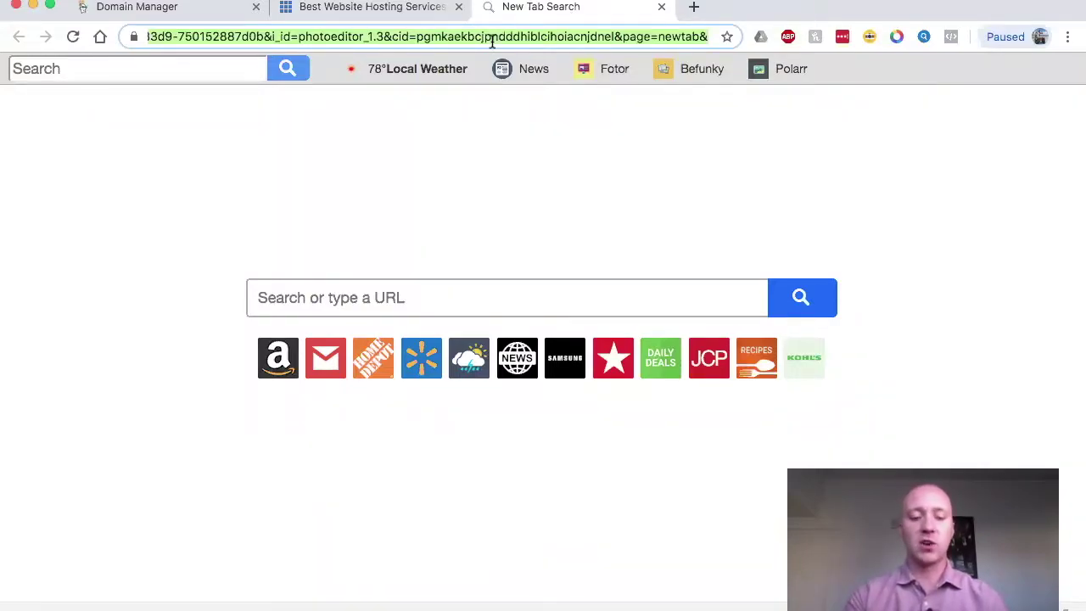
text(cameron)
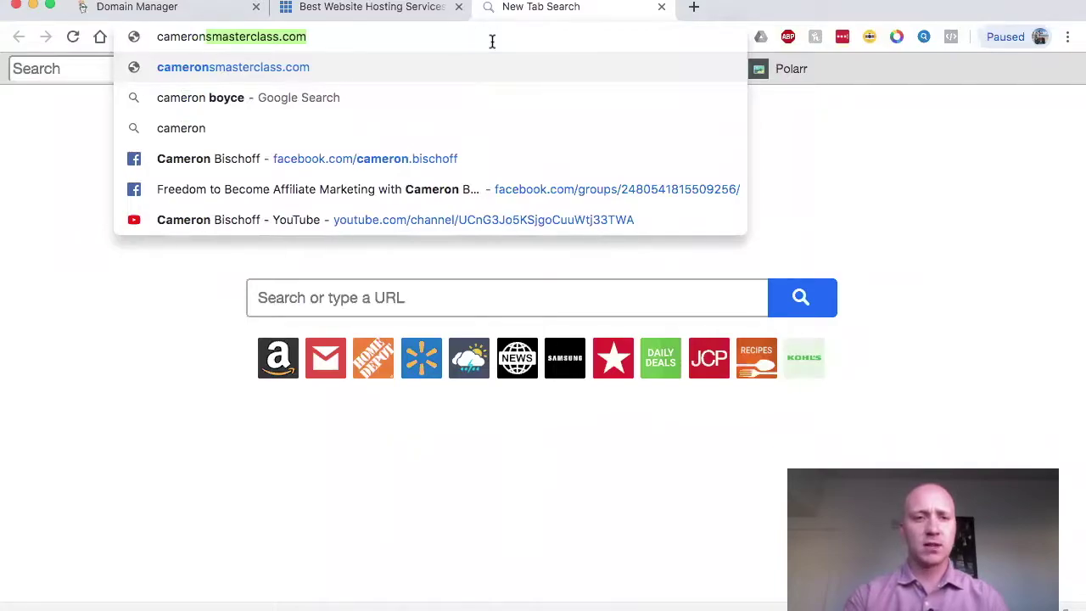
key(Return)
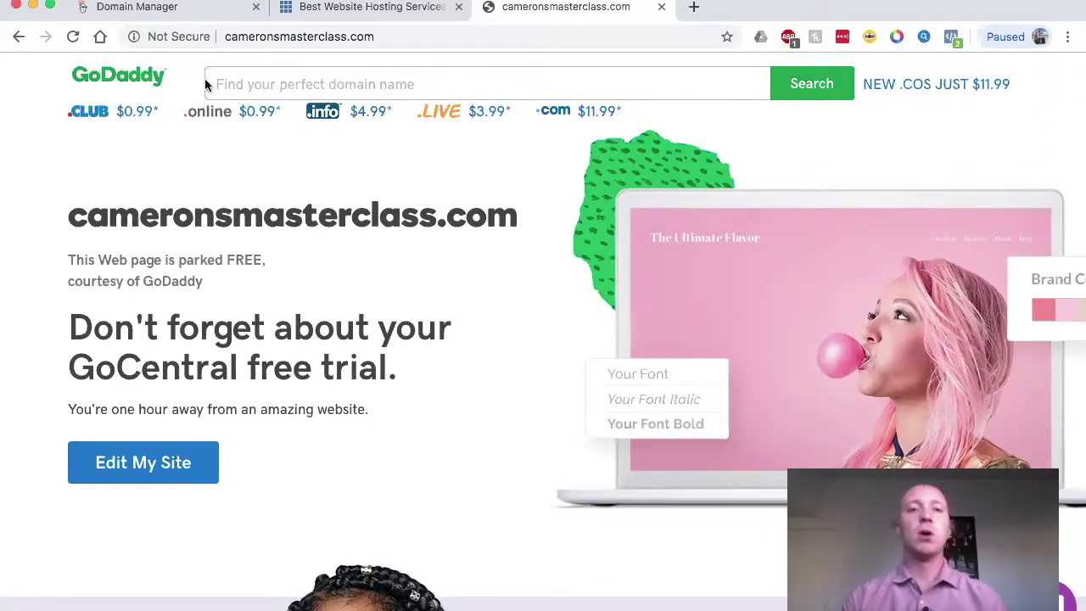
Switch to the Bluehost site and log in to the hosting account with the prefilled credentials.
click(311, 8)
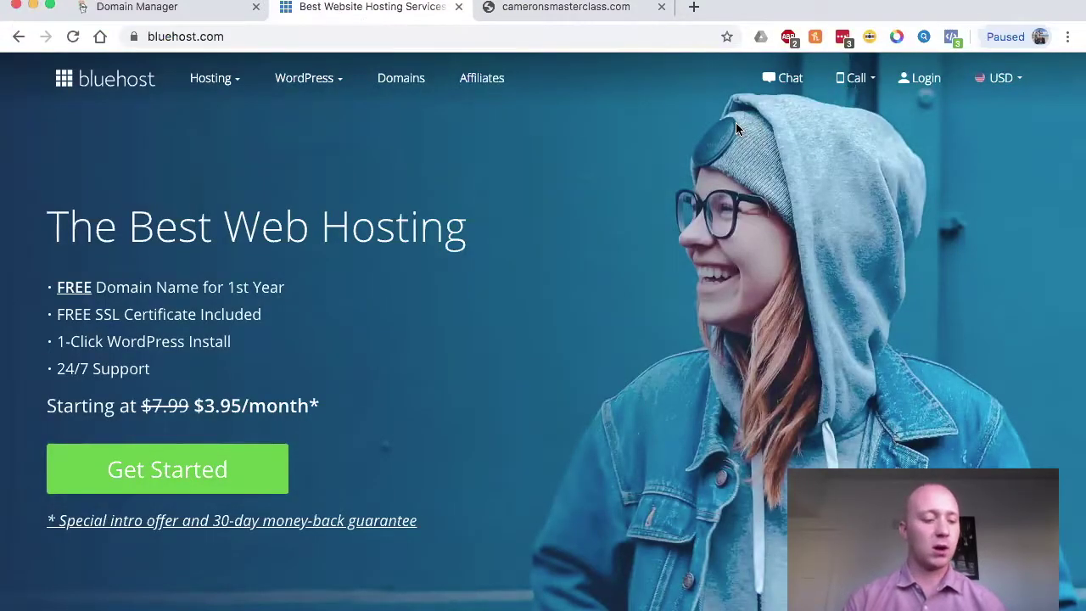
click(929, 81)
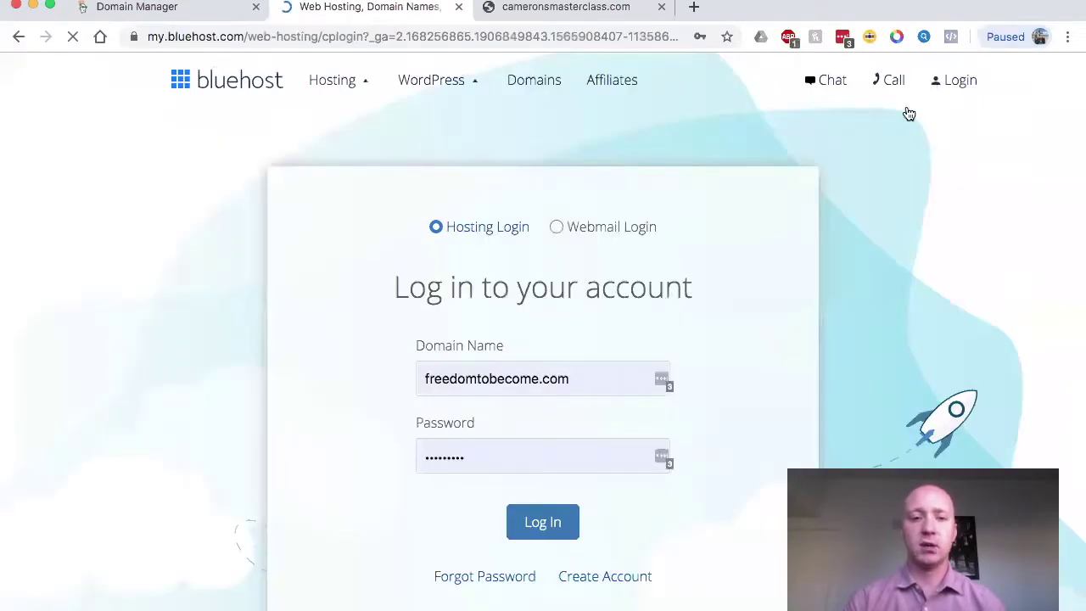
click(522, 536)
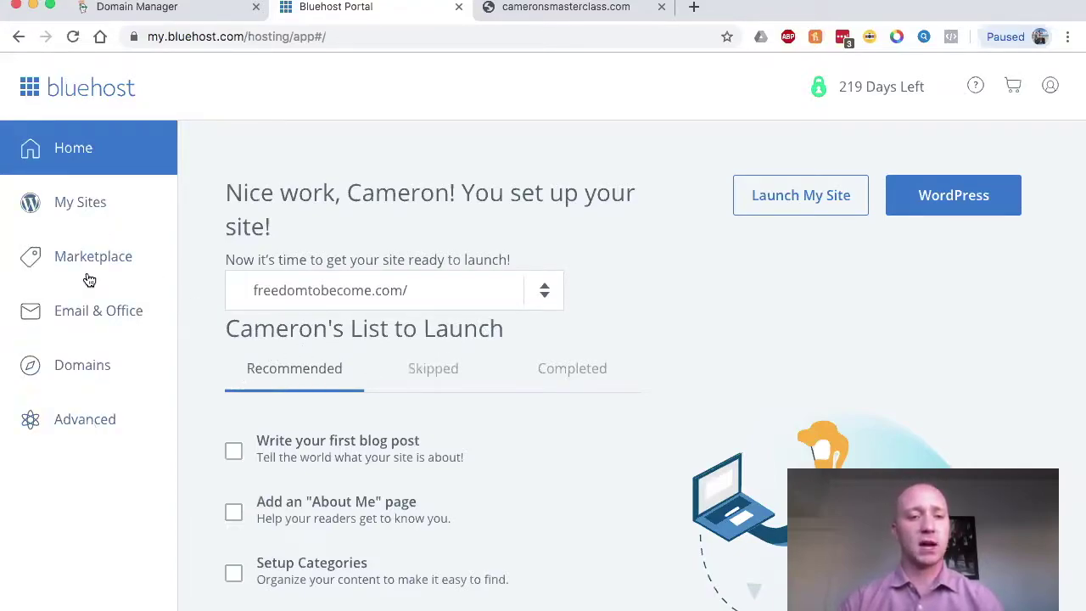
Show the name servers of the primary domain freedomtobecome.com in the domain management area.
click(85, 374)
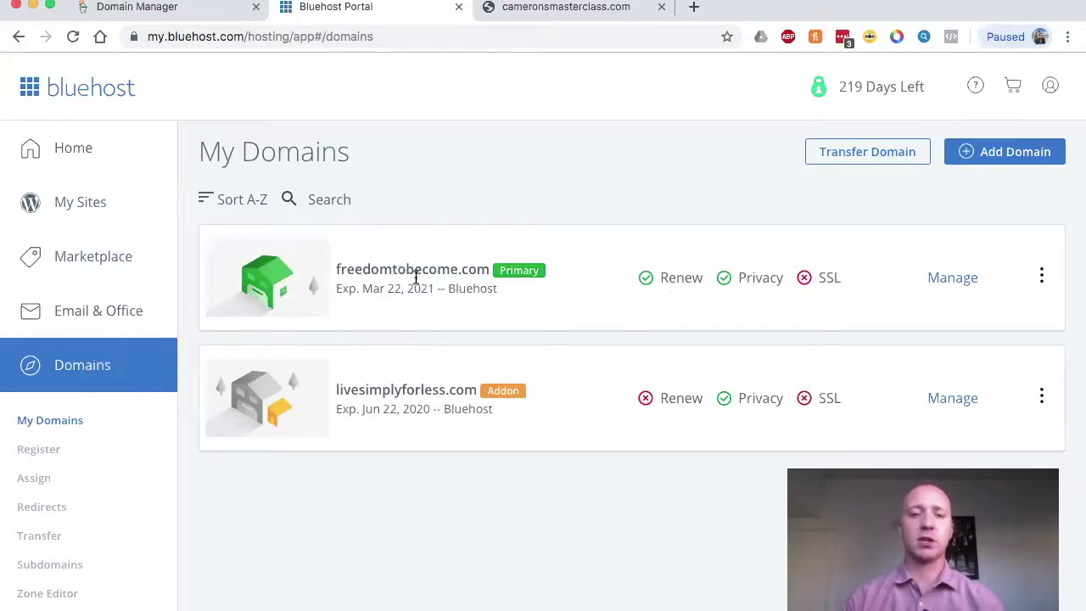
click(948, 285)
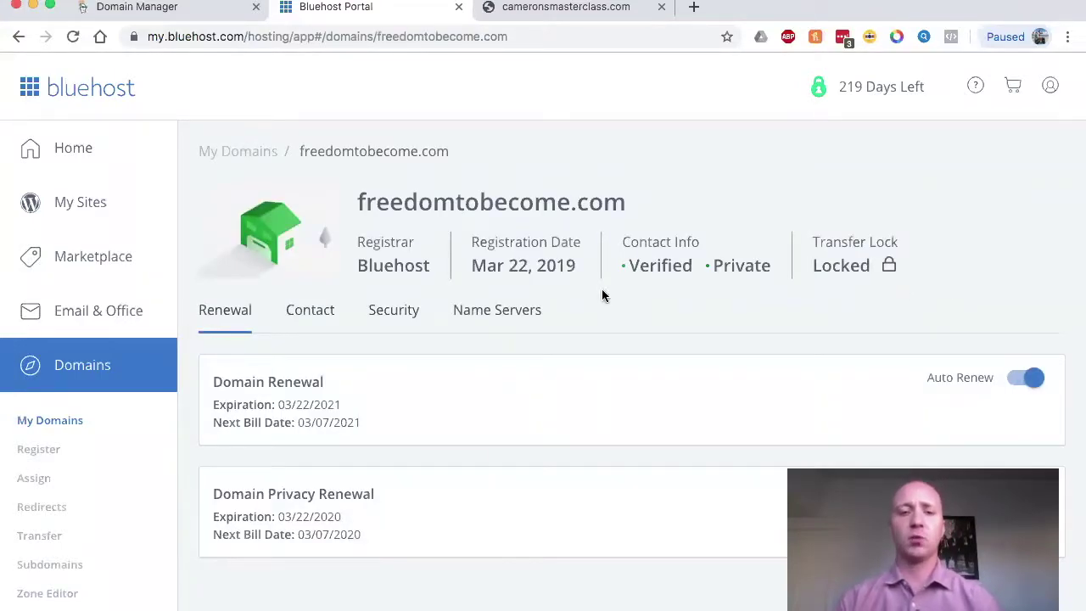
click(405, 324)
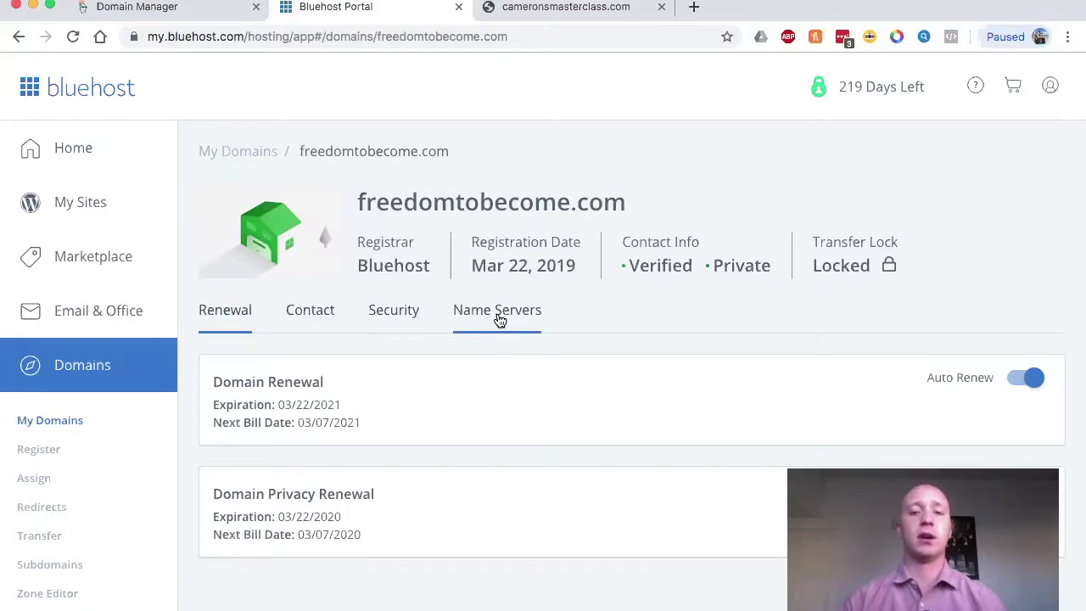
click(500, 319)
scroll(497, 319, down, 2)
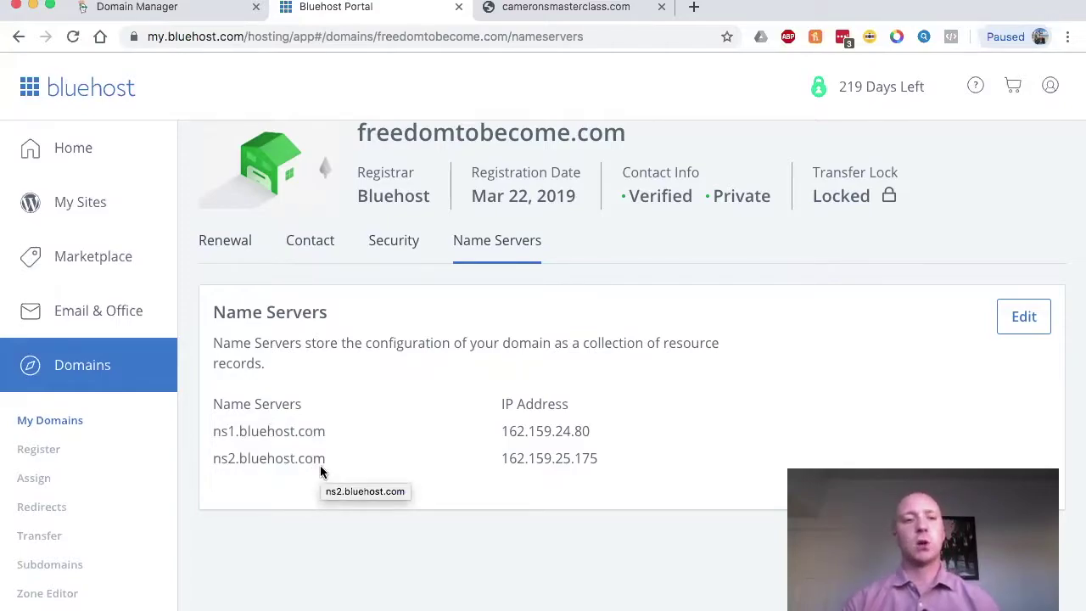
Switch to the GoDaddy page and load the godaddy.com home page.
click(183, 12)
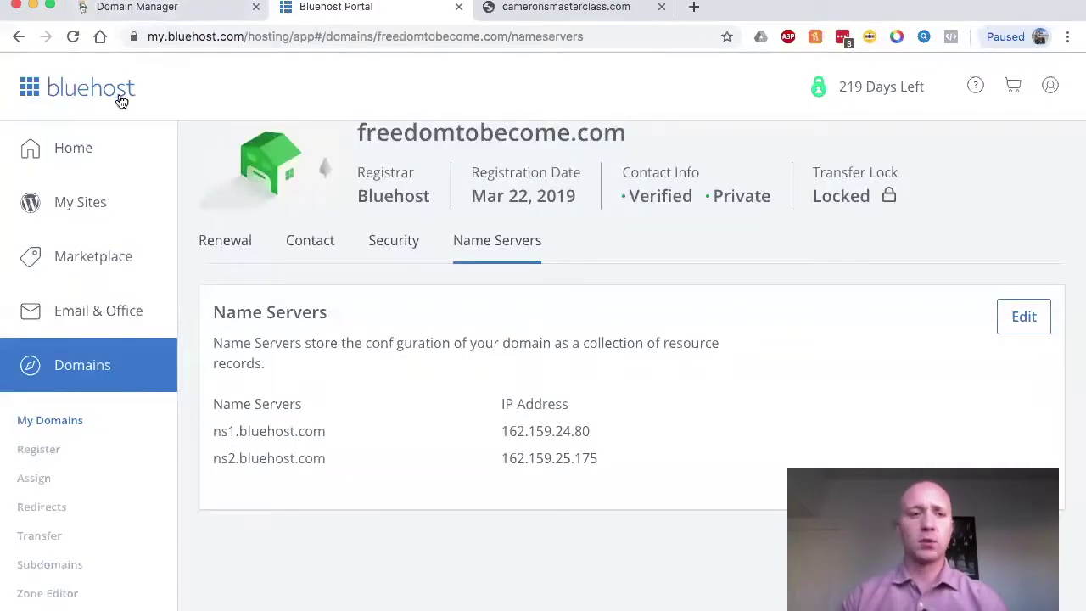
click(146, 15)
scroll(668, 306, up, 10)
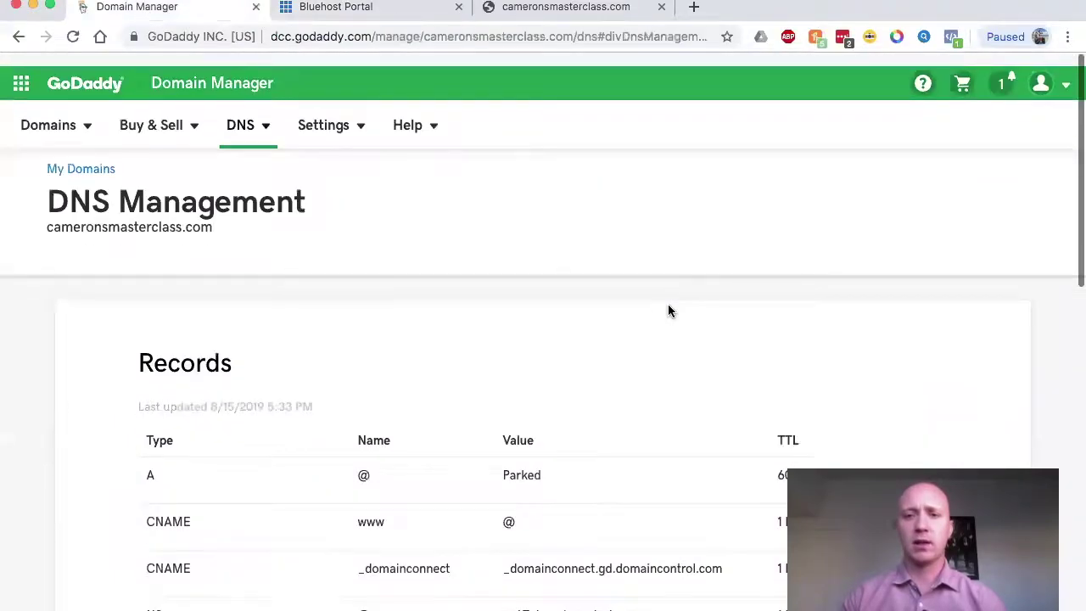
click(306, 37)
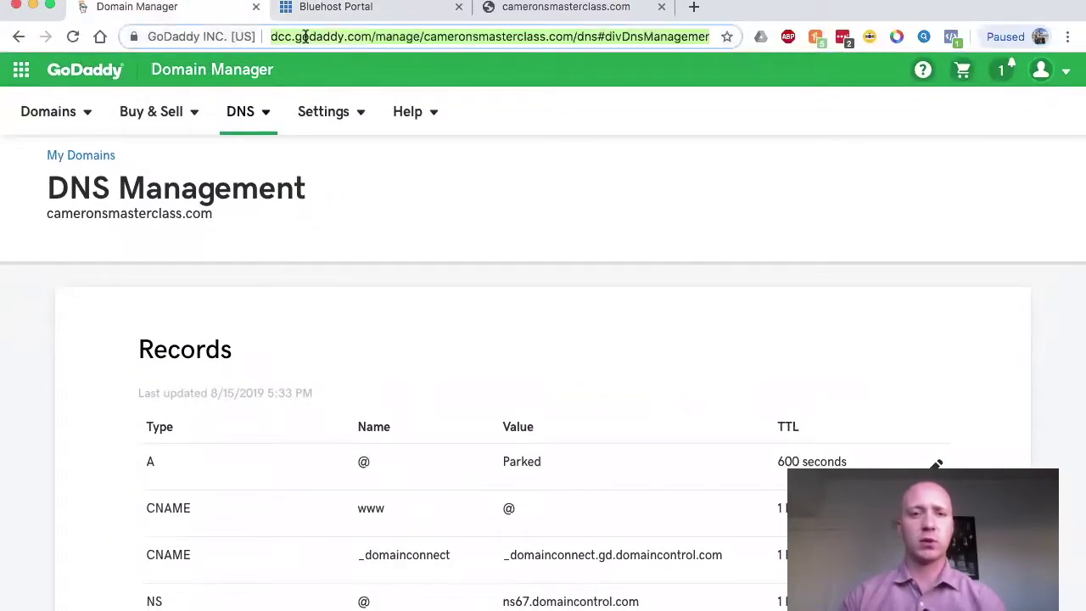
text(goo)
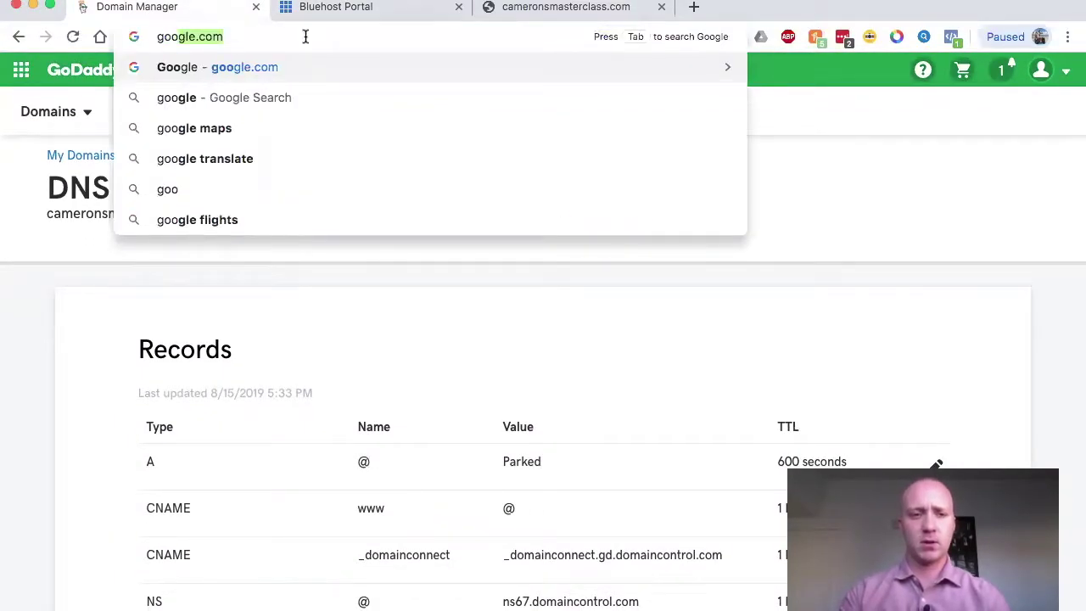
key(BackSpace)
key(BackSpace)
text(daddy.com)
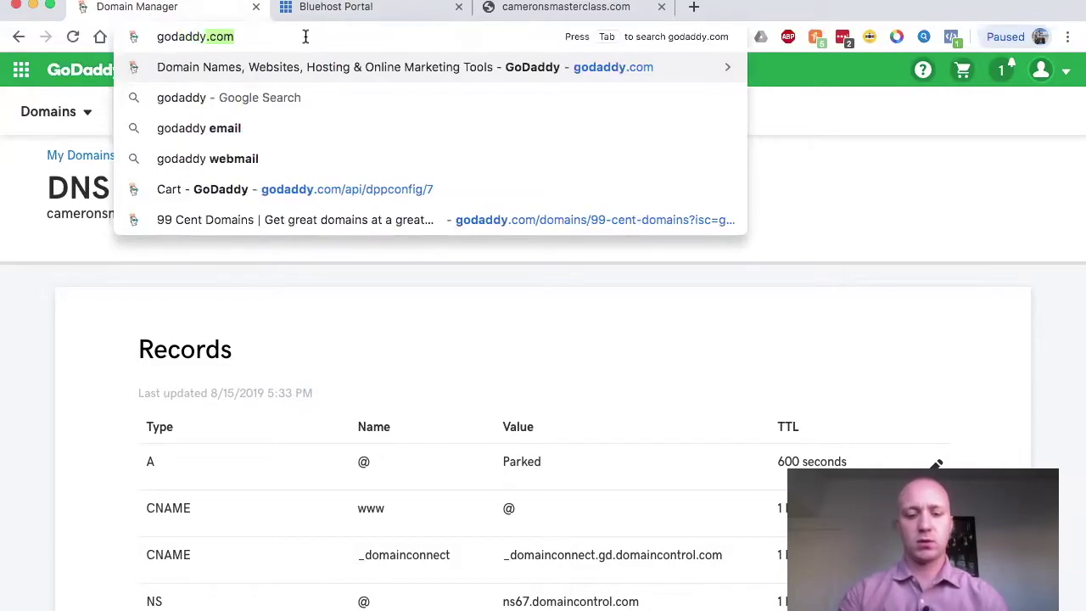
key(Return)
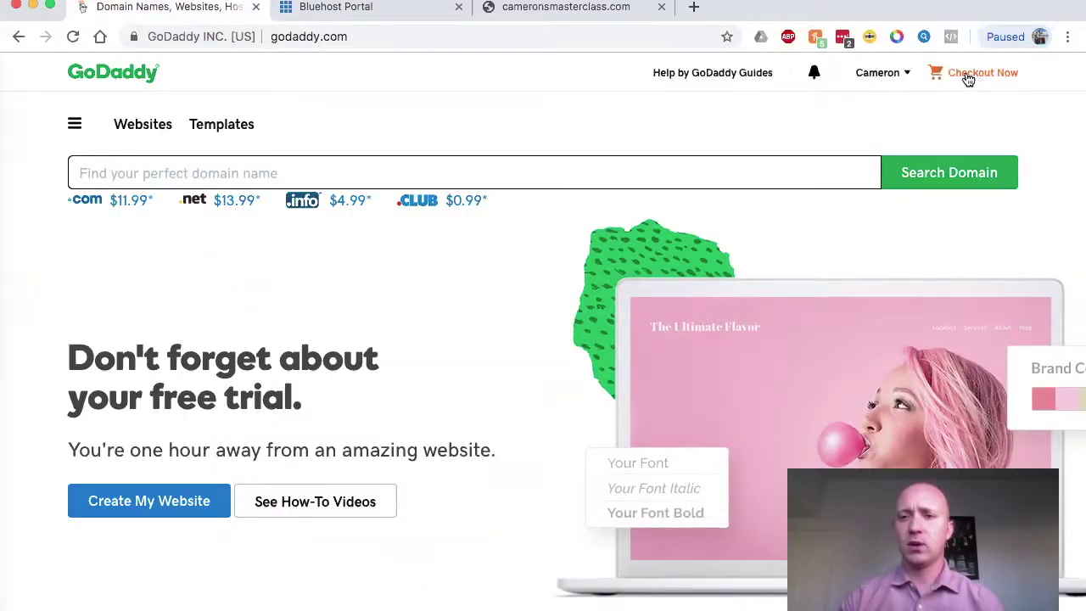
Go to the account's managed domains and open DNS management for cameronsmasterclass.com.
click(906, 74)
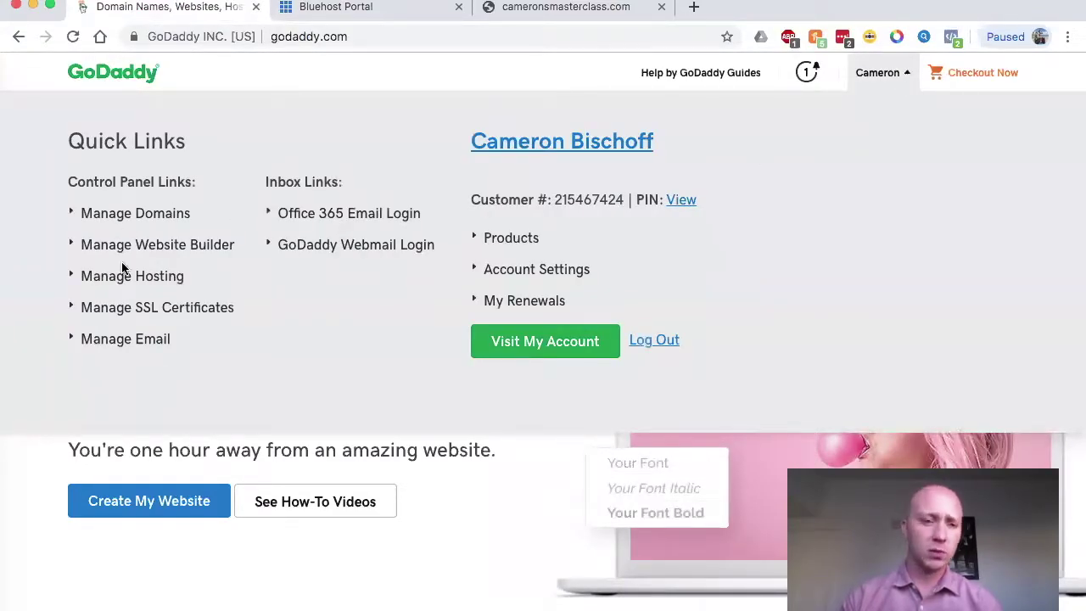
click(126, 216)
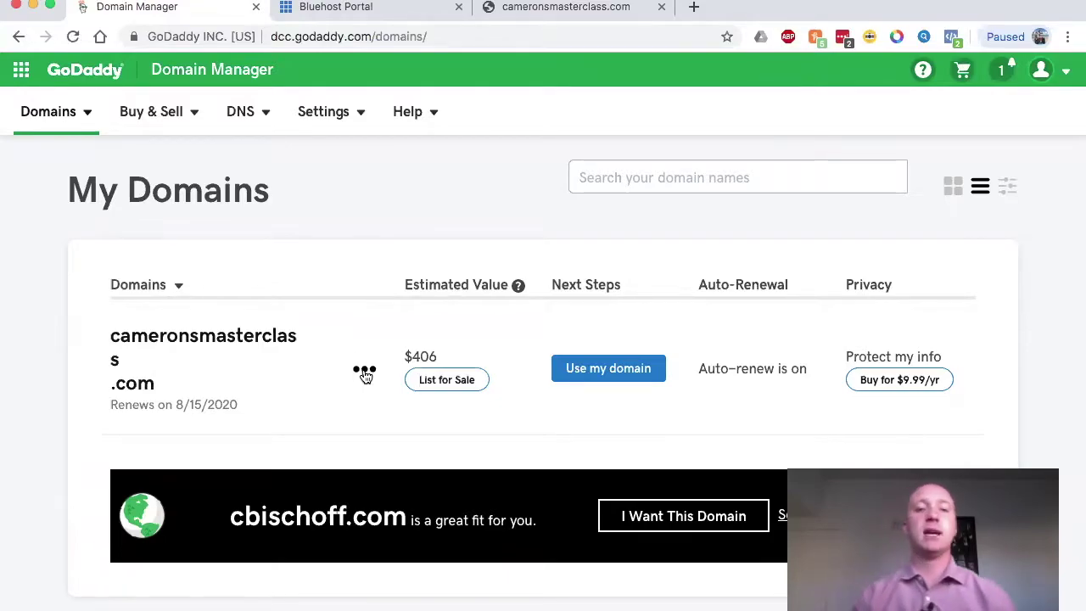
click(365, 374)
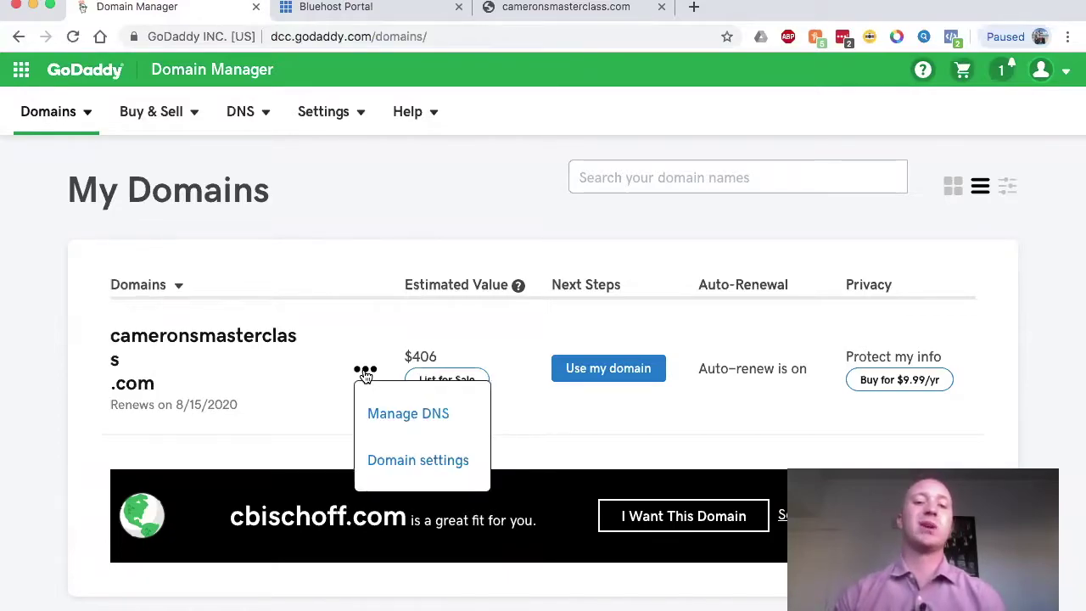
click(413, 420)
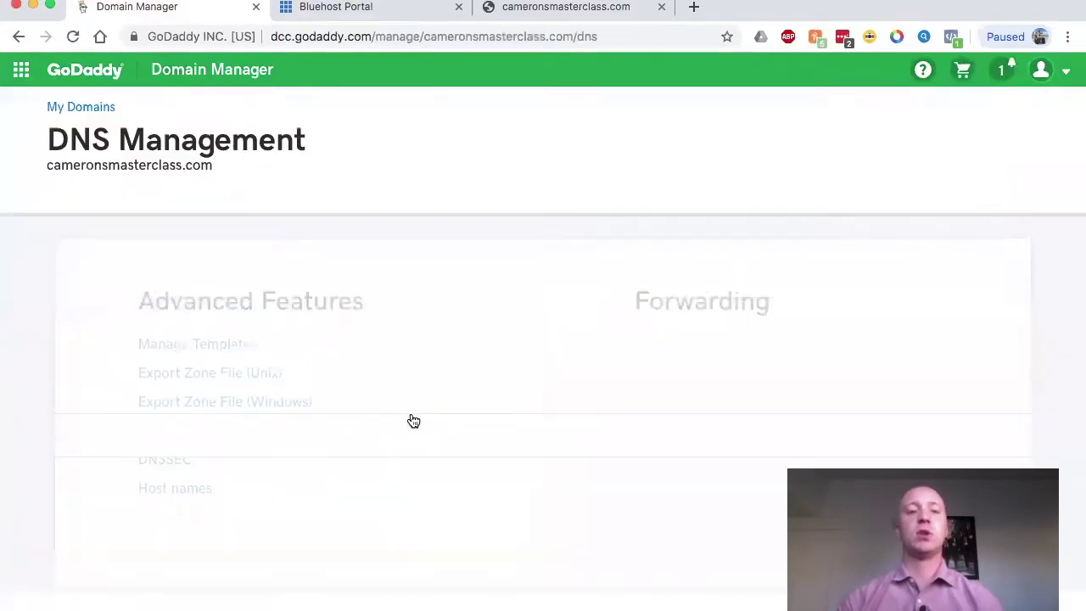
Look over the DNS records and change the domain's nameserver type to Custom.
scroll(320, 419, down, 1)
scroll(321, 419, down, 3)
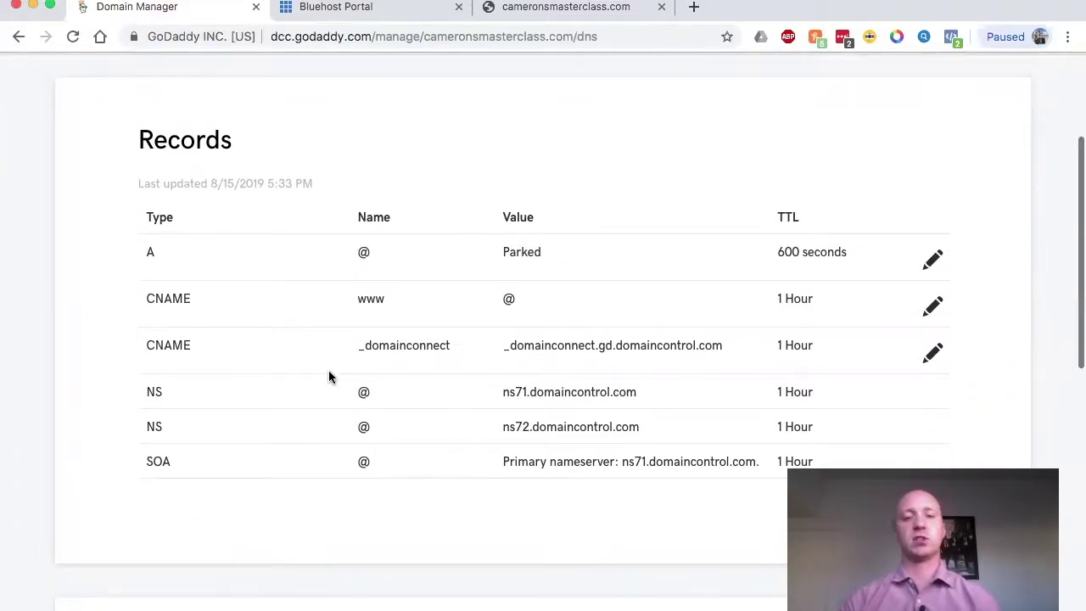
scroll(331, 376, down, 1)
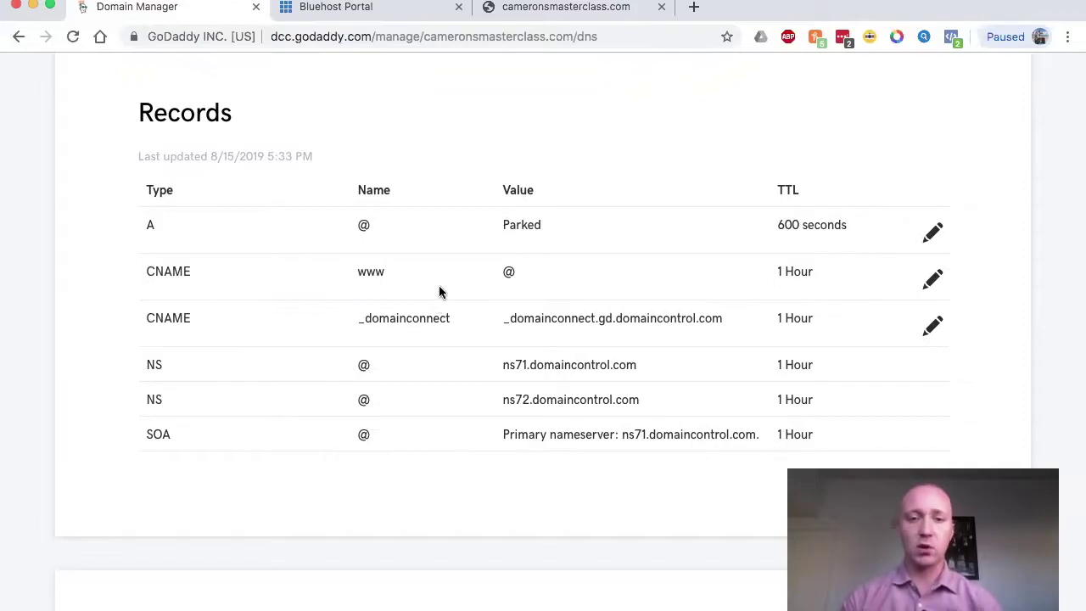
scroll(441, 291, down, 5)
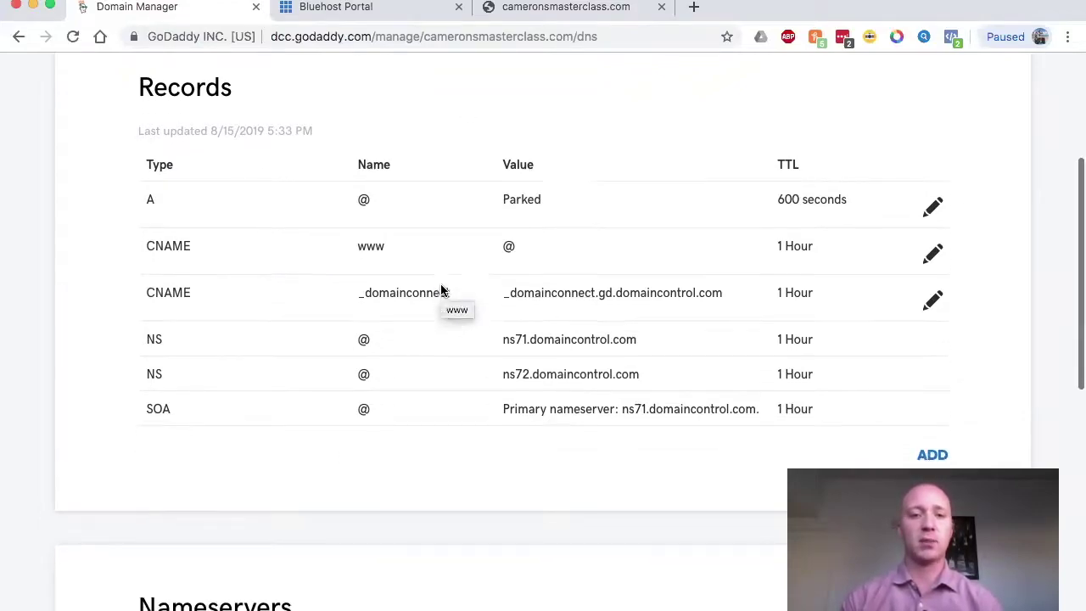
scroll(441, 289, up, 5)
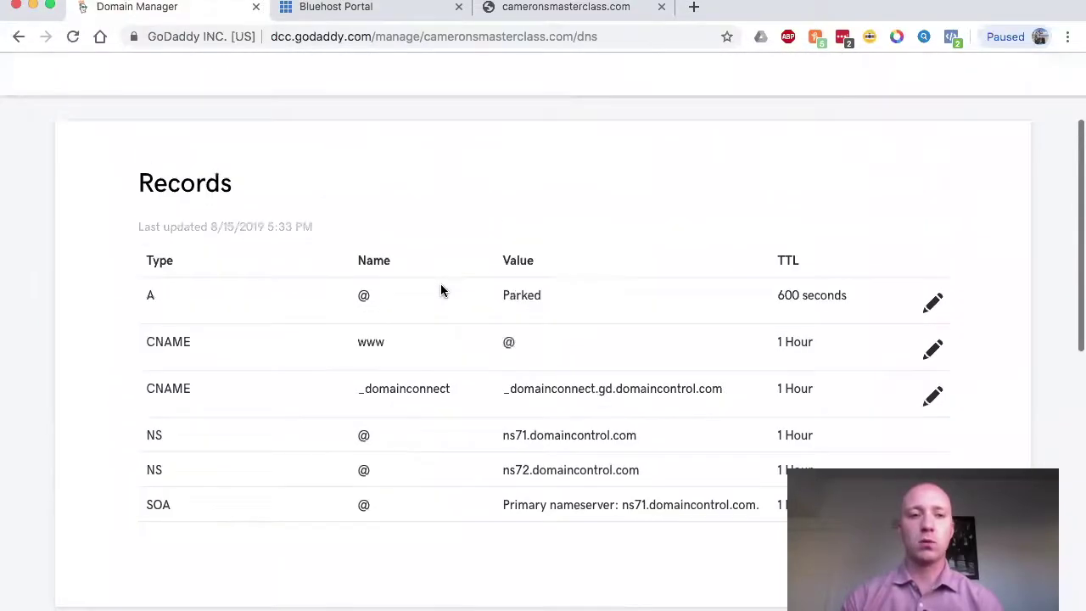
scroll(289, 307, down, 10)
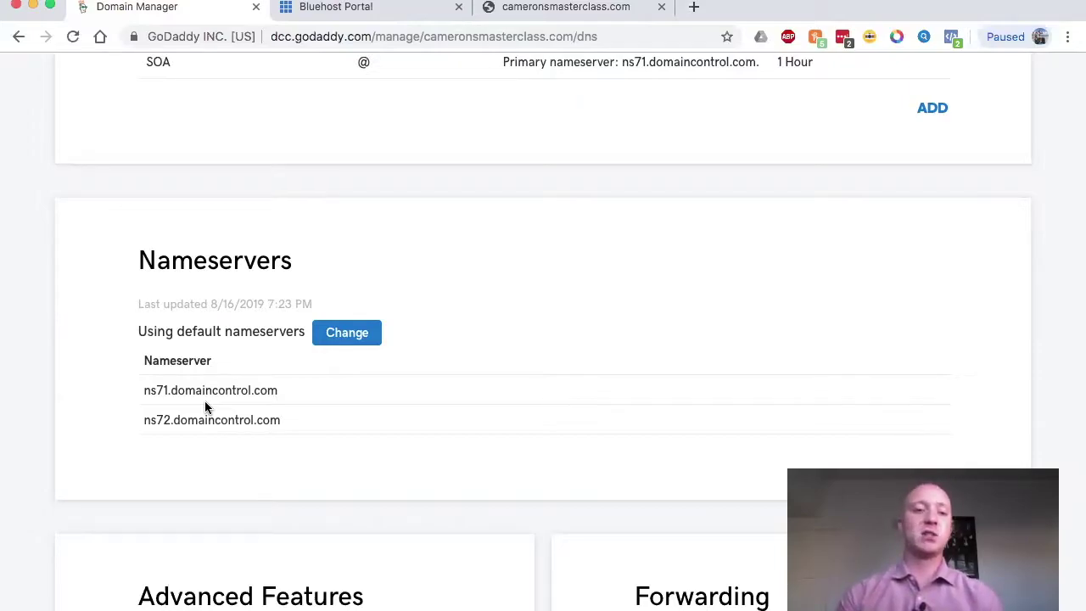
click(345, 340)
click(236, 363)
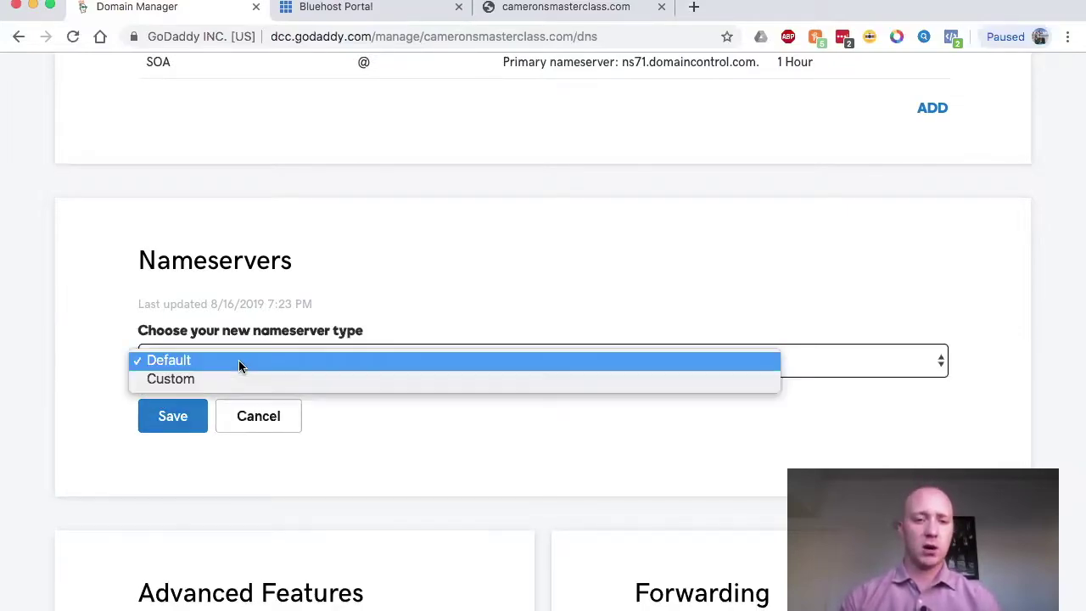
click(209, 381)
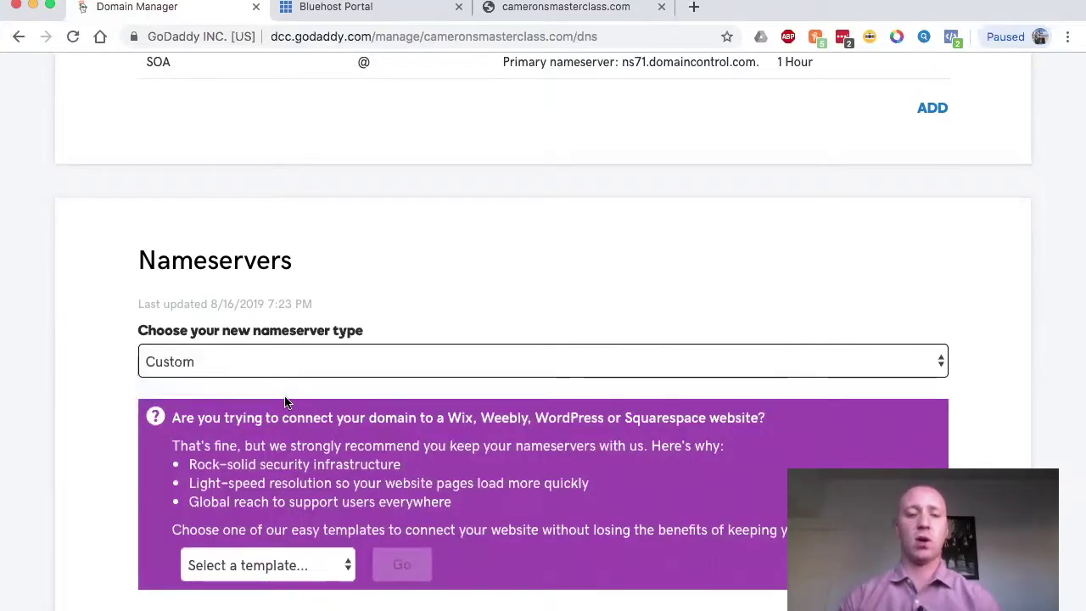
Copy ns1.bluehost.com from the Bluehost name server list and enter it as the first custom nameserver in GoDaddy.
scroll(272, 407, down, 3)
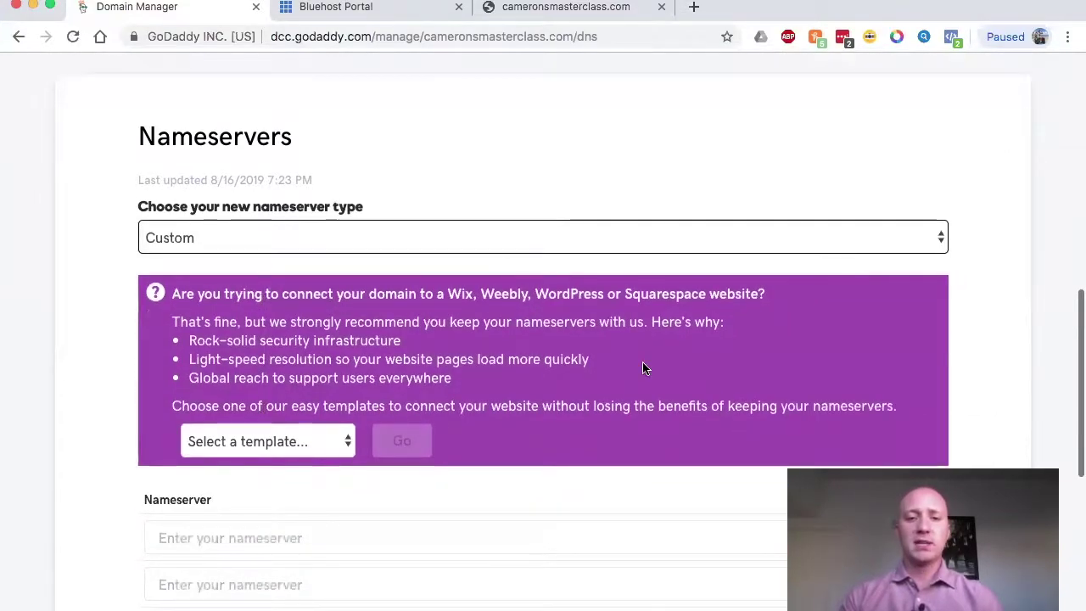
scroll(454, 370, down, 3)
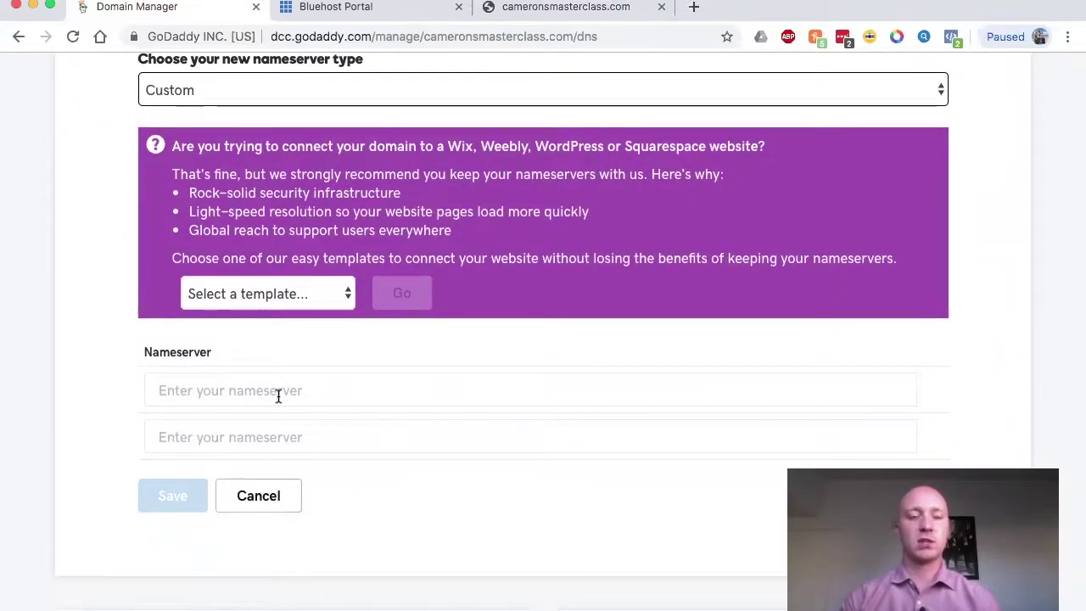
click(278, 392)
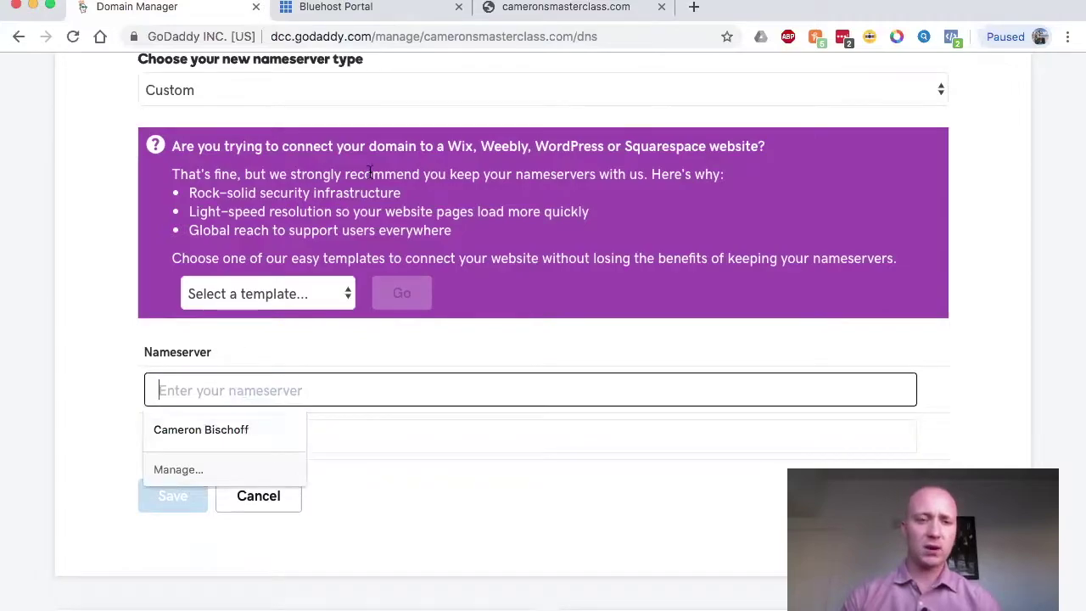
click(312, 9)
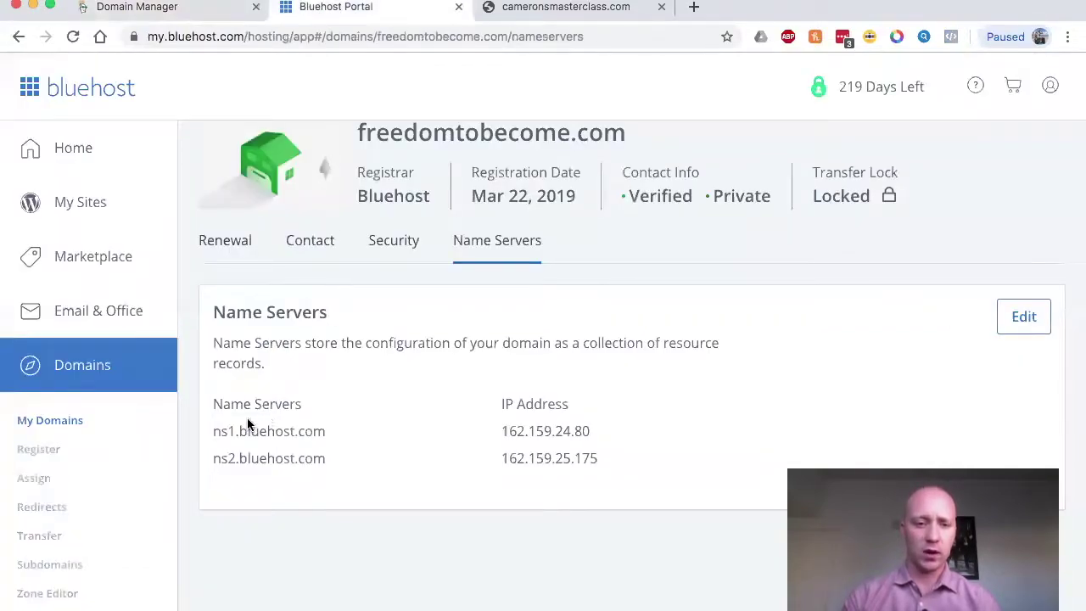
drag(213, 431, 324, 438)
key(super+c)
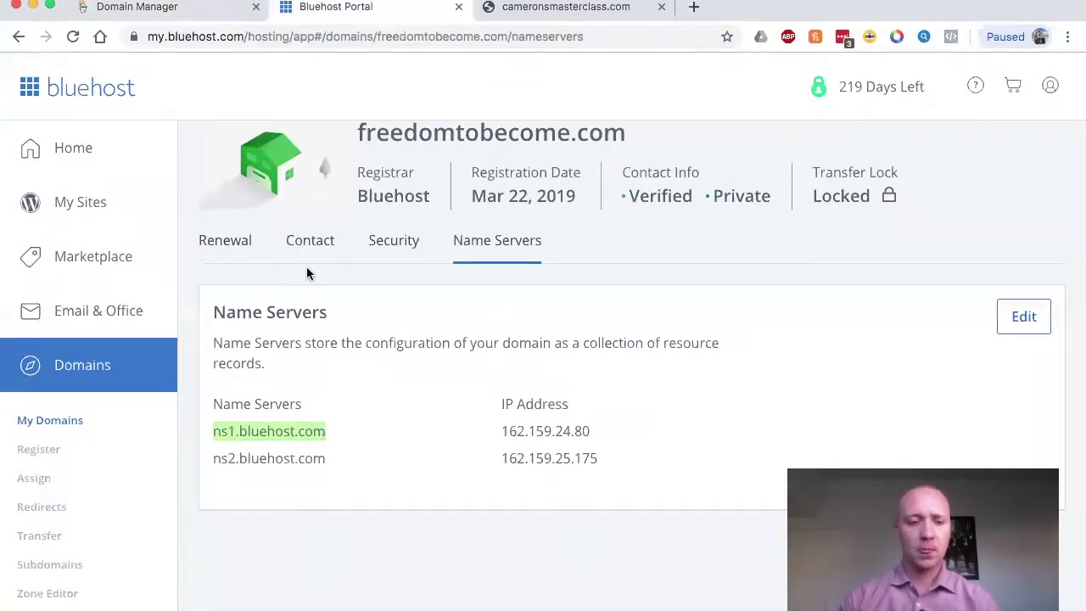
click(194, 7)
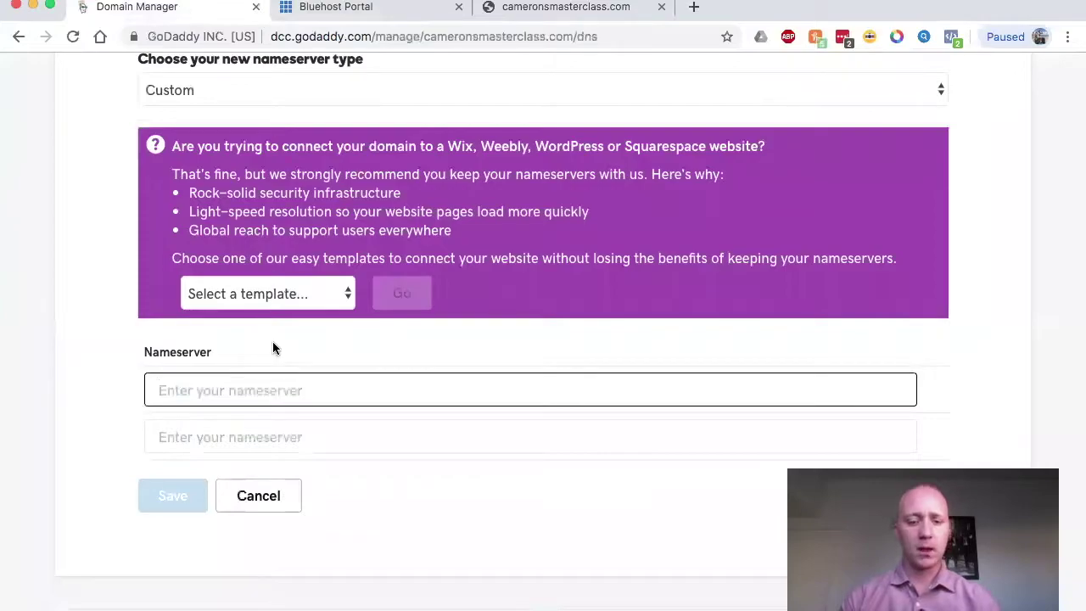
key(super+v)
Enter ns2.bluehost.com as the second custom nameserver for cameronsmasterclass.com and save the nameserver change.
click(219, 432)
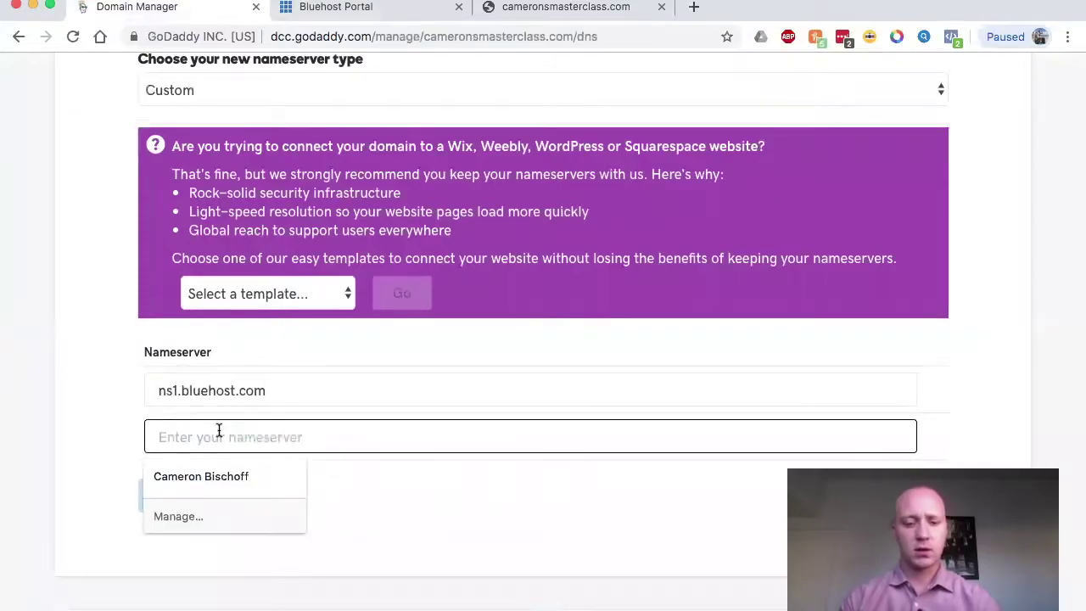
key(super+v)
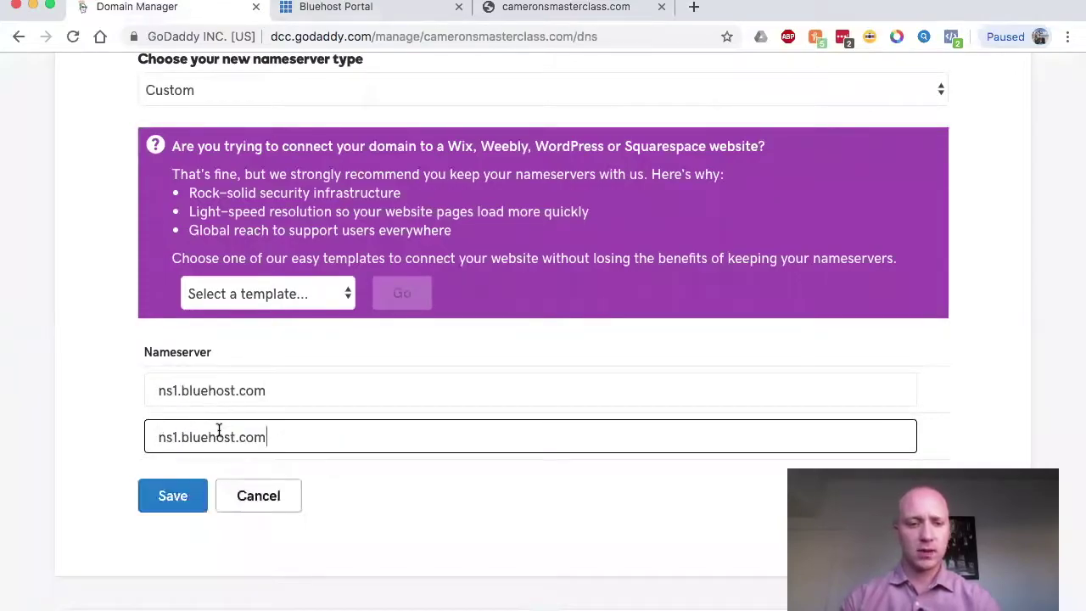
click(176, 436)
key(BackSpace)
text(2)
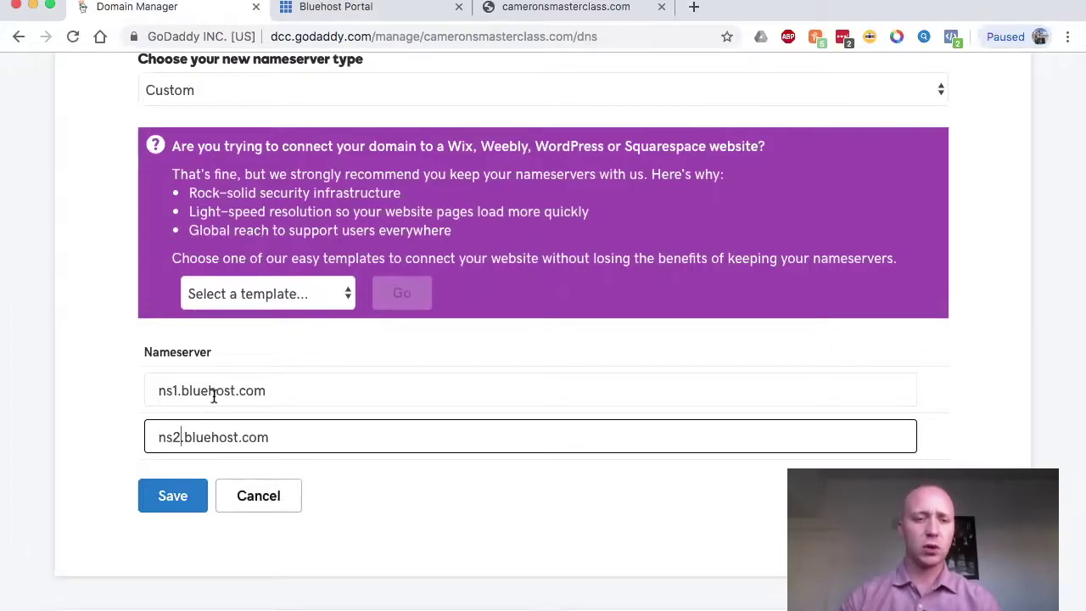
click(174, 492)
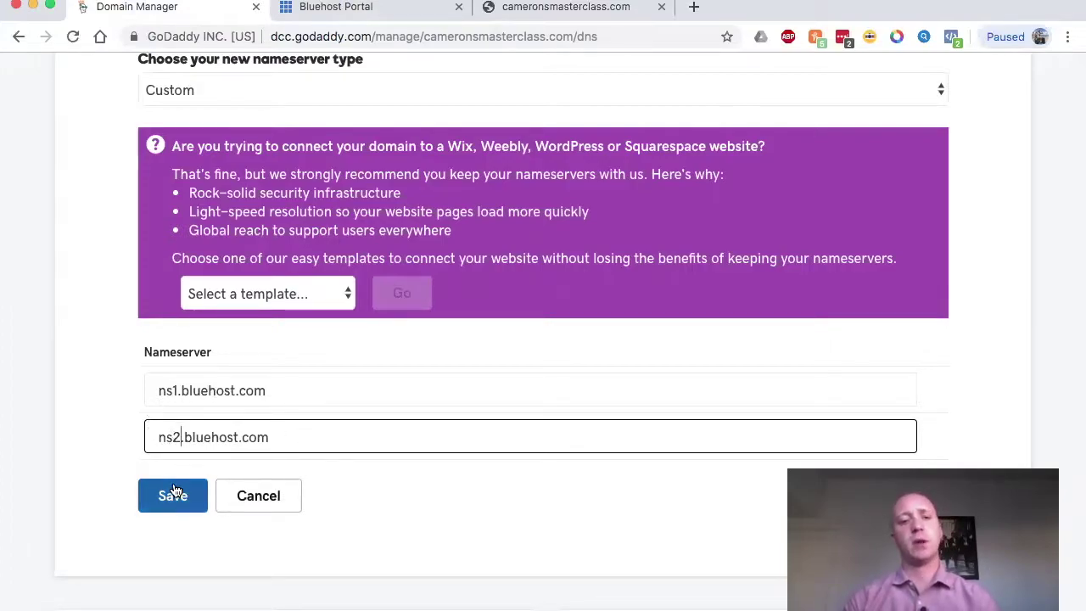
click(174, 492)
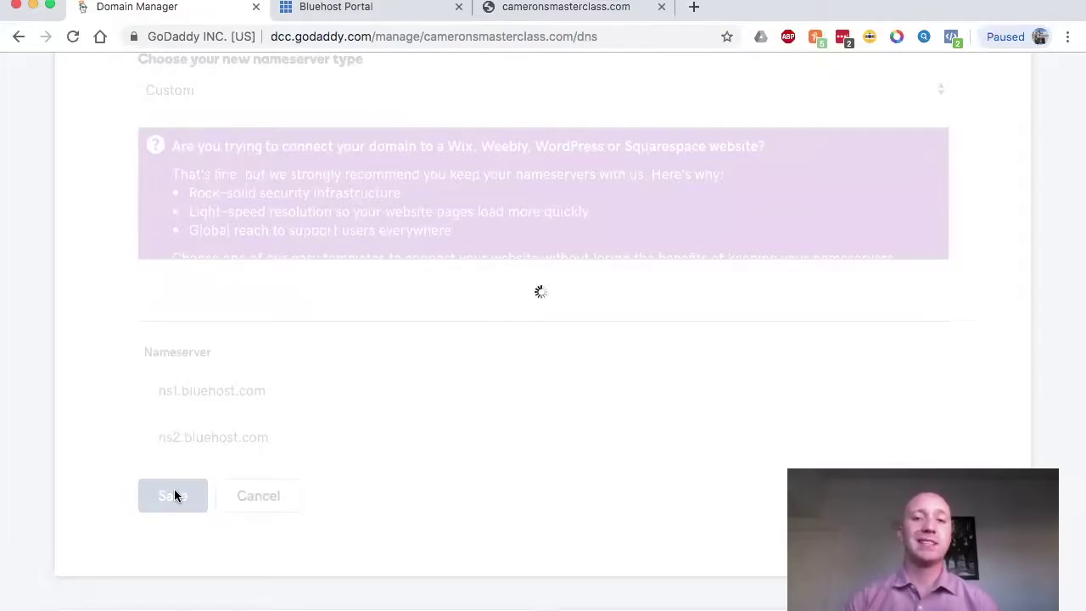
Review the domain's DNS records and check the saved entries in the Nameservers section.
scroll(174, 489, down, 8)
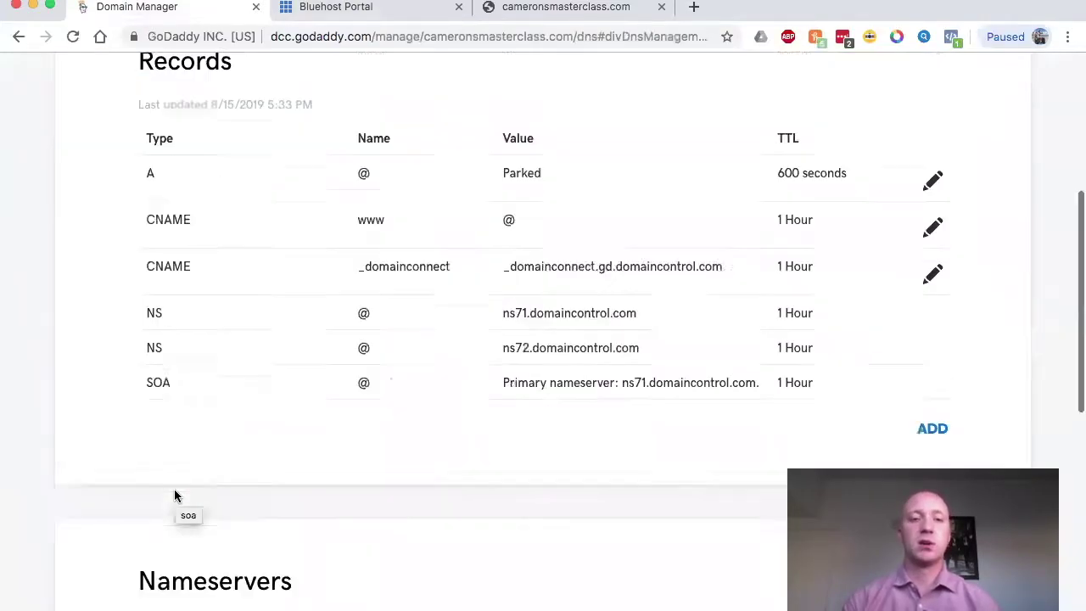
scroll(174, 489, up, 3)
scroll(174, 490, down, 3)
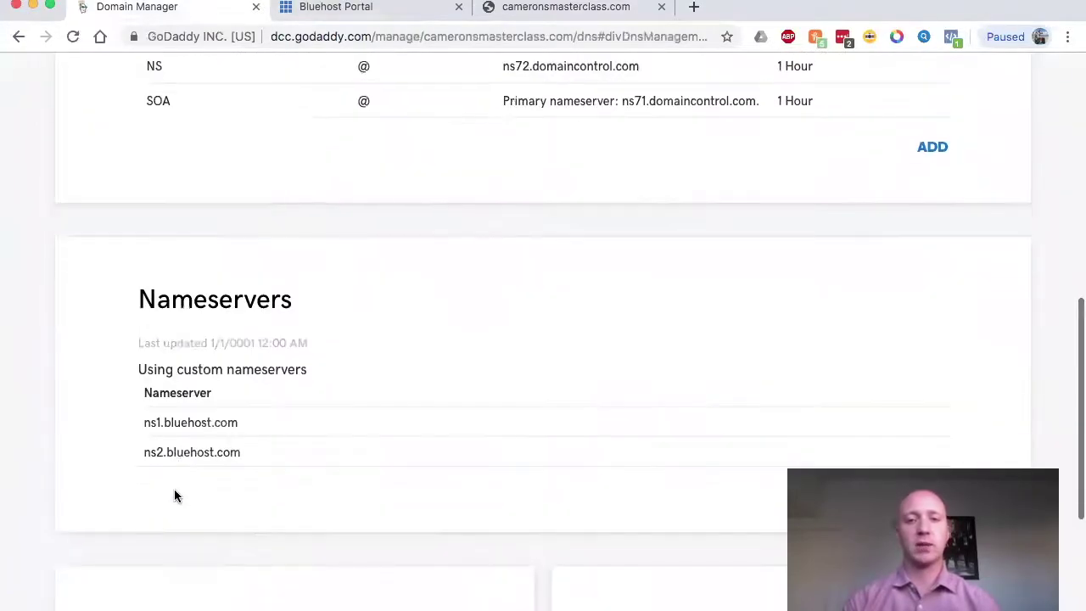
scroll(174, 490, up, 5)
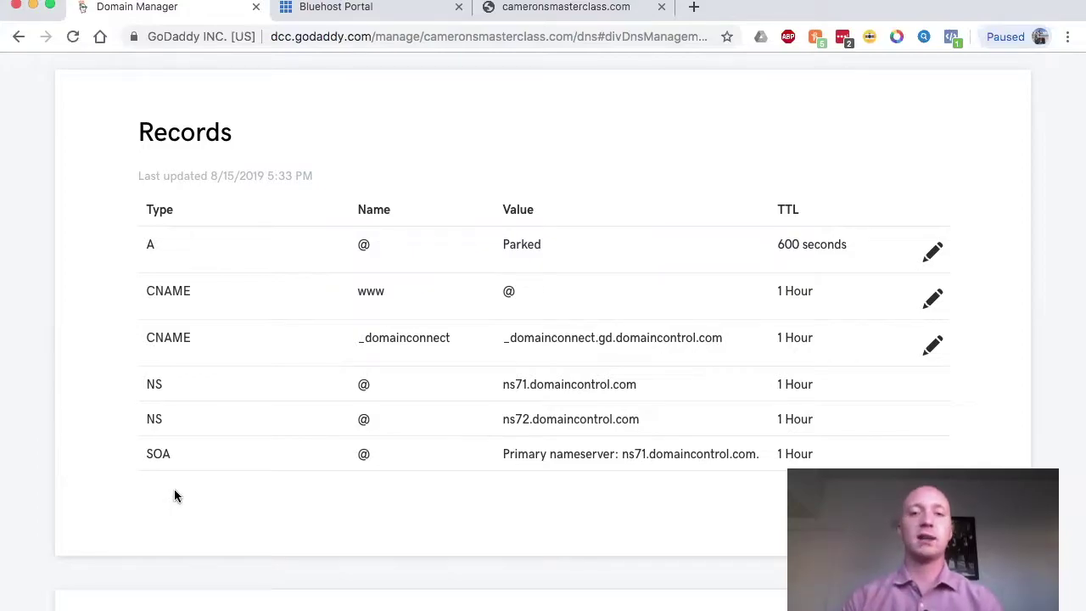
scroll(329, 381, down, 5)
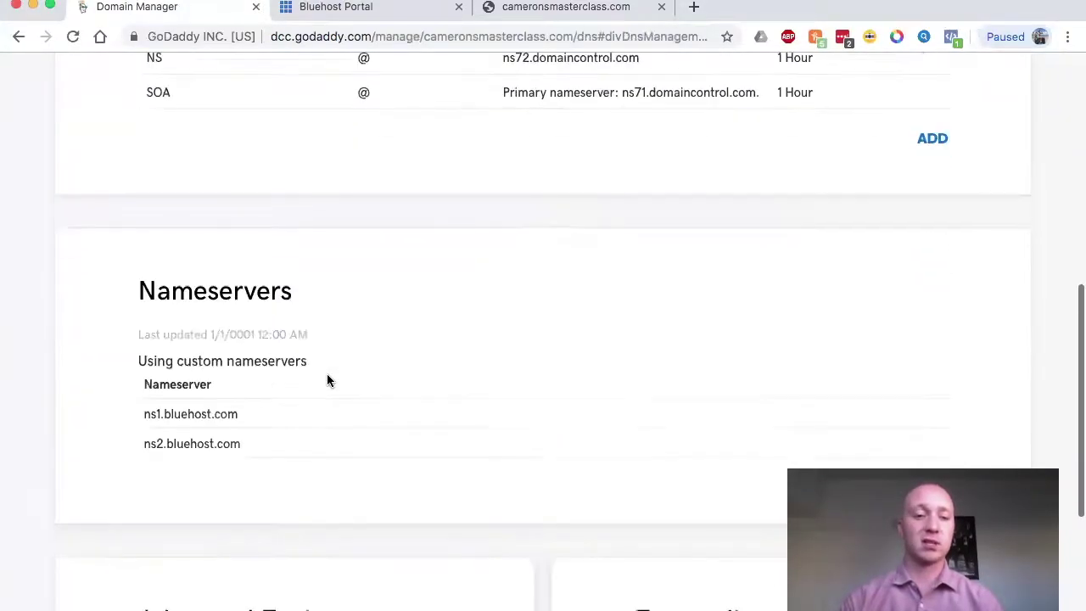
scroll(329, 381, up, 2)
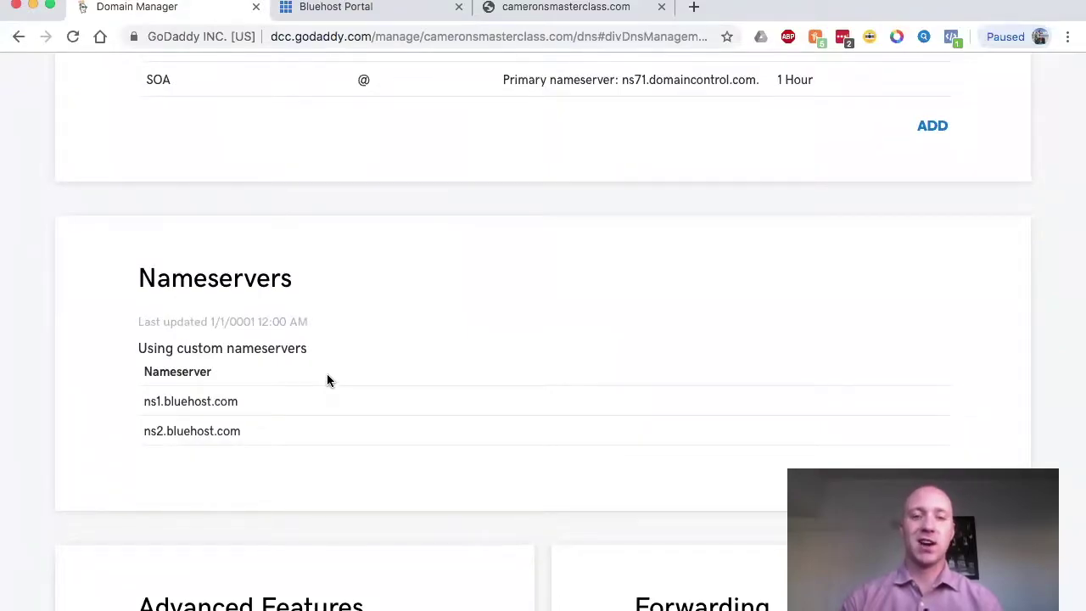
Reload the cameronsmasterclass.com website and look over the page it serves.
click(528, 11)
click(490, 32)
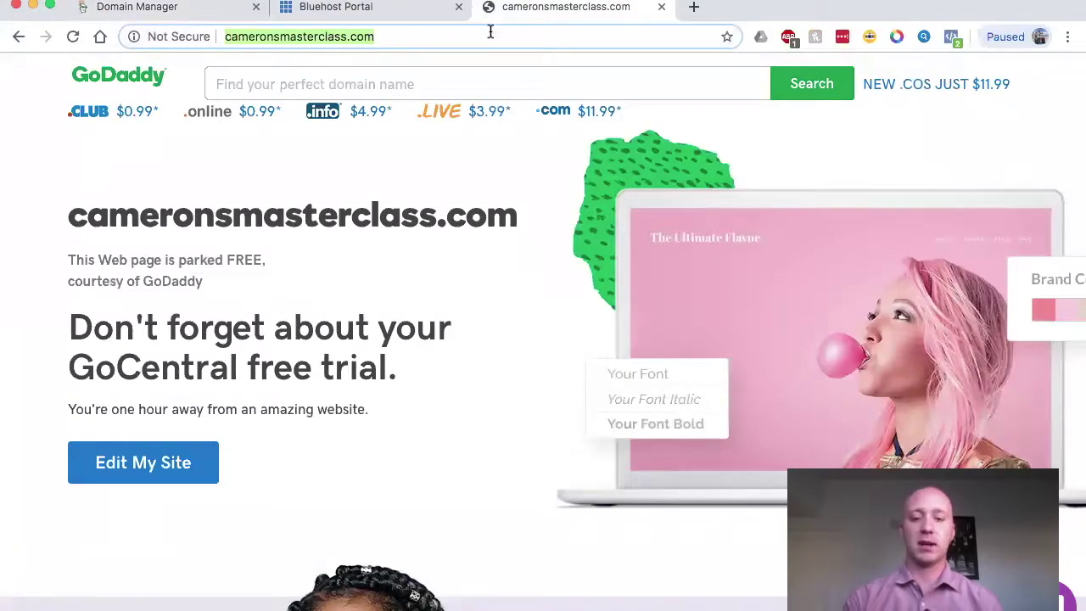
click(491, 32)
key(Return)
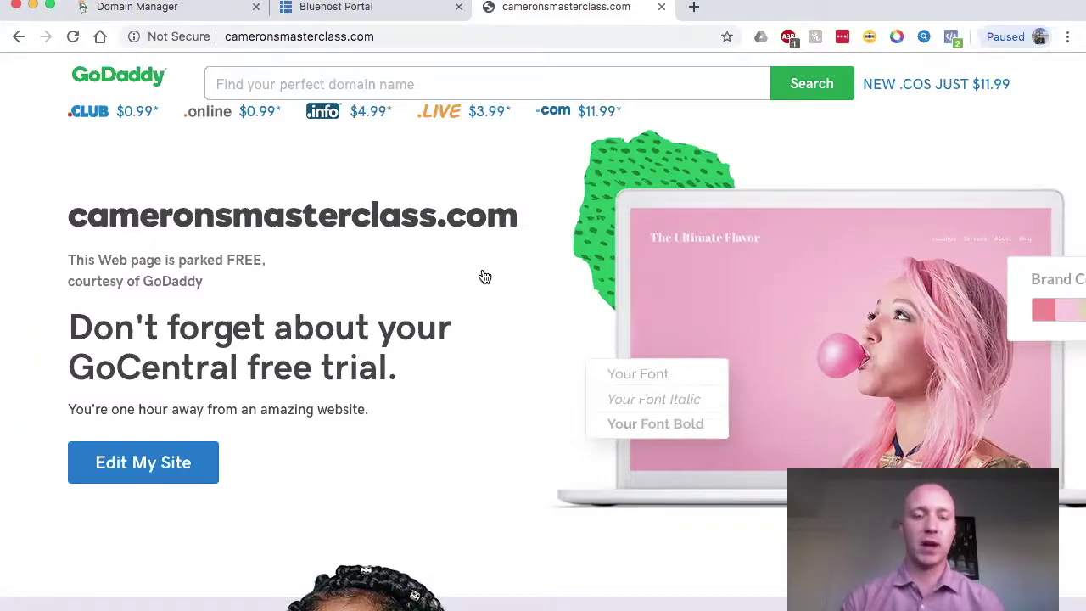
scroll(484, 277, down, 2)
scroll(484, 276, up, 1)
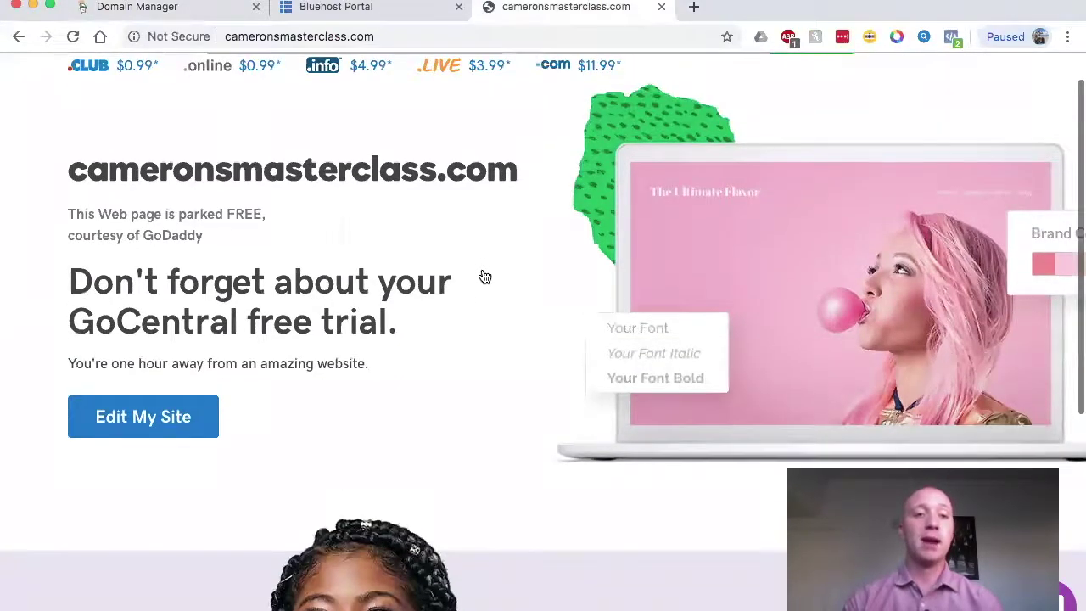
Recheck the custom nameservers in GoDaddy and switch to the Bluehost portal's name server page.
click(166, 15)
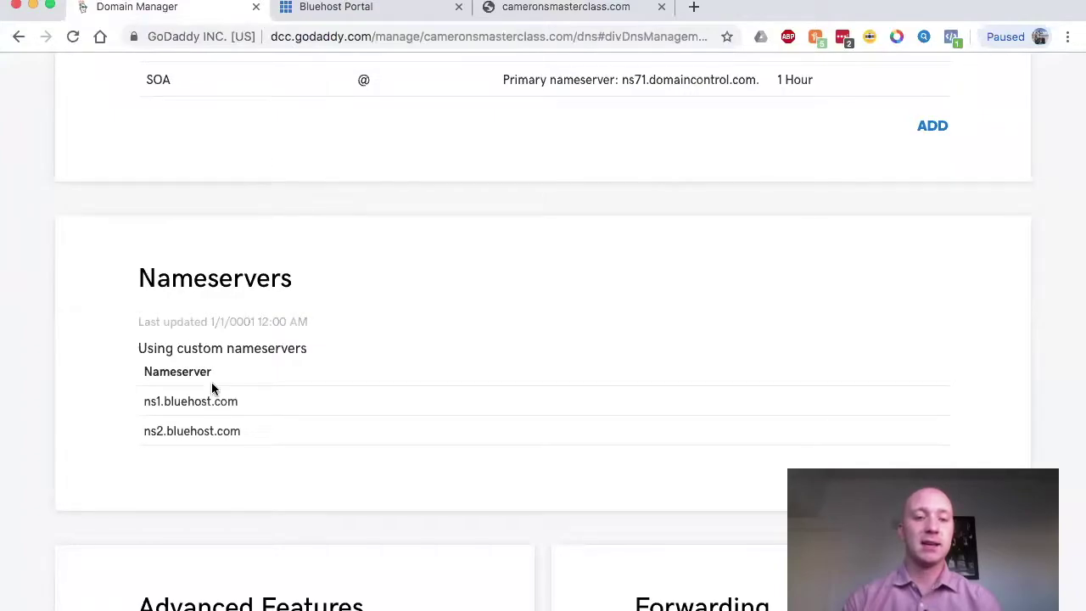
click(369, 10)
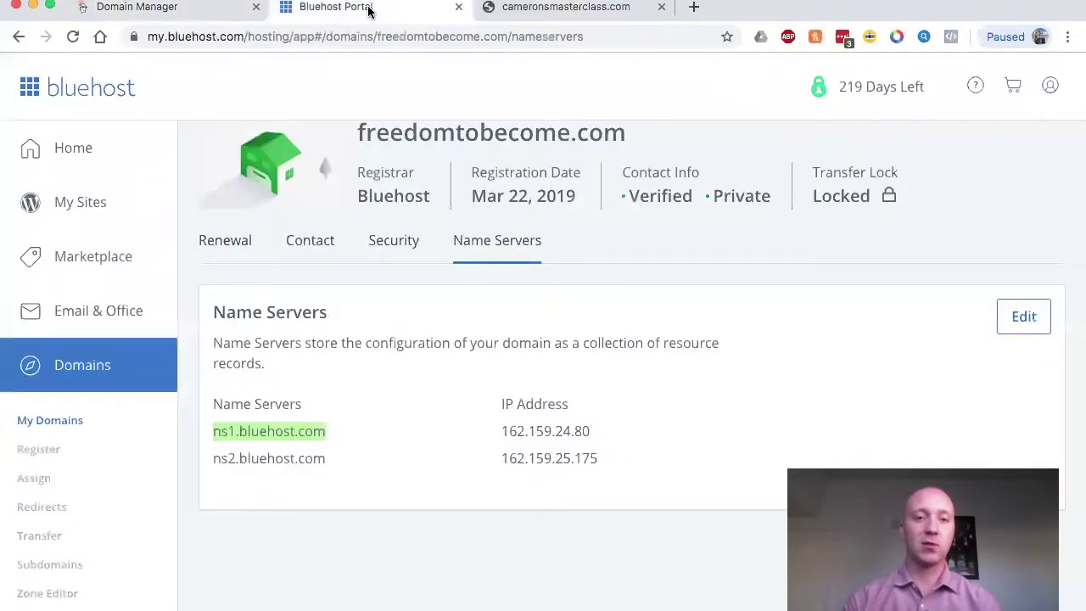